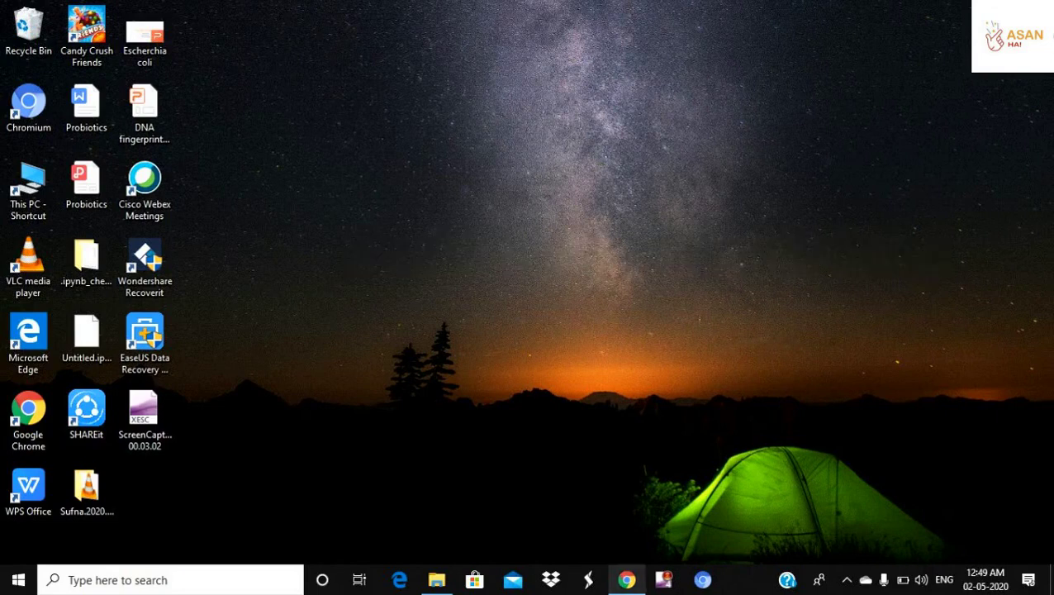
# Search the web in Chrome for "anaconda python download" and open Anaconda's distribution page at the Anaconda Installers section
pyautogui.click(626, 579)
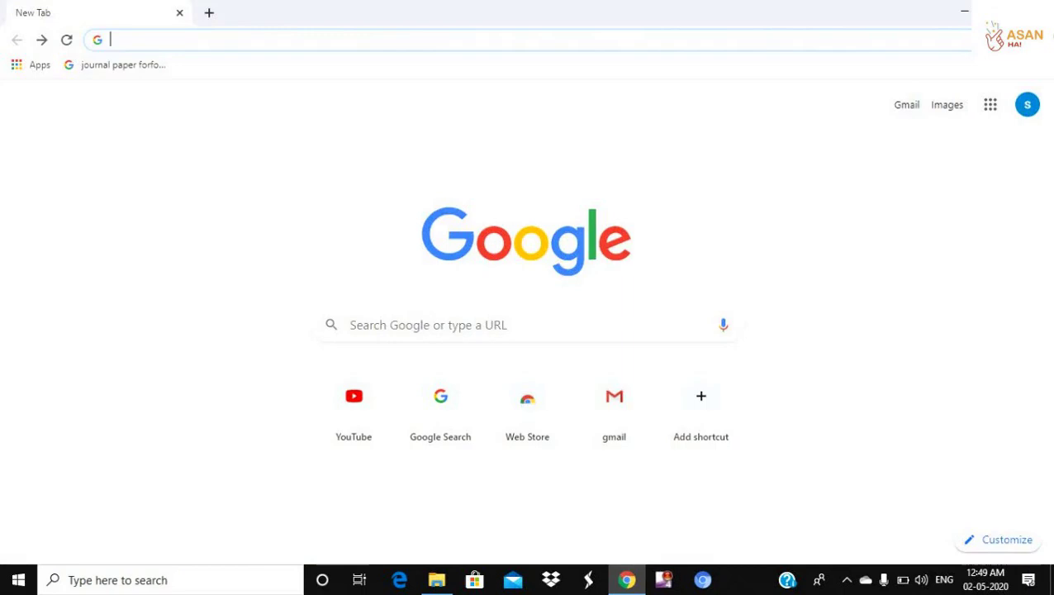
pyautogui.write('anaconda python download')
pyautogui.press('Return')
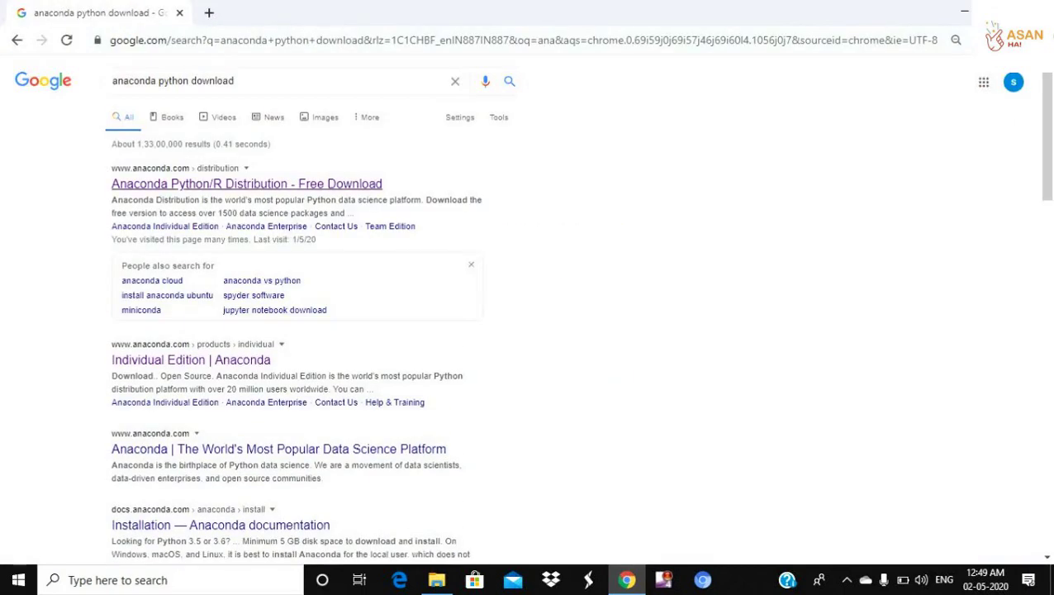
pyautogui.click(248, 183)
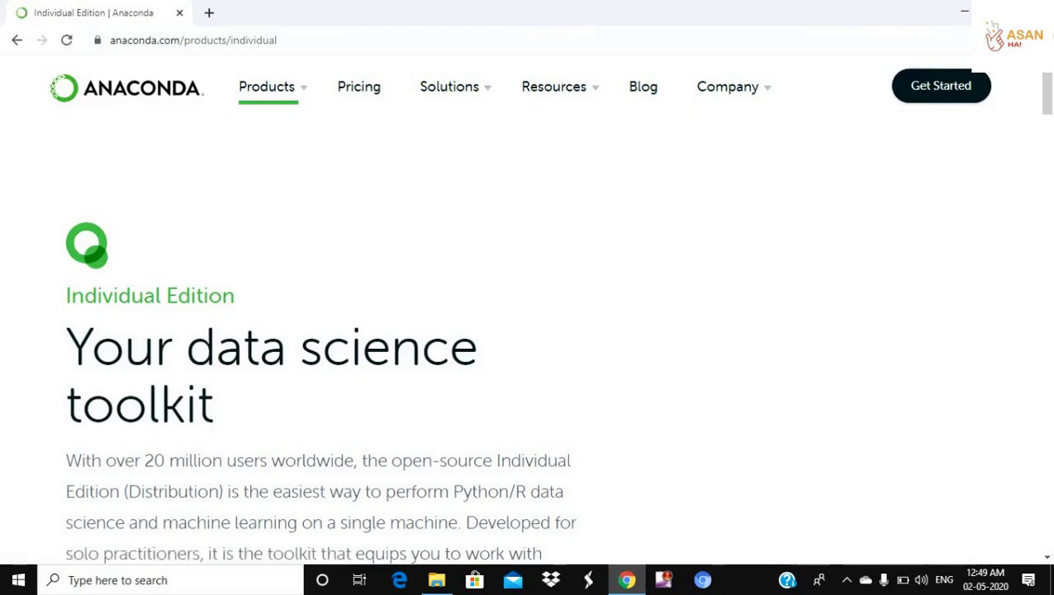
pyautogui.scroll(-1, 550, 308)
pyautogui.scroll(-3, 549, 308)
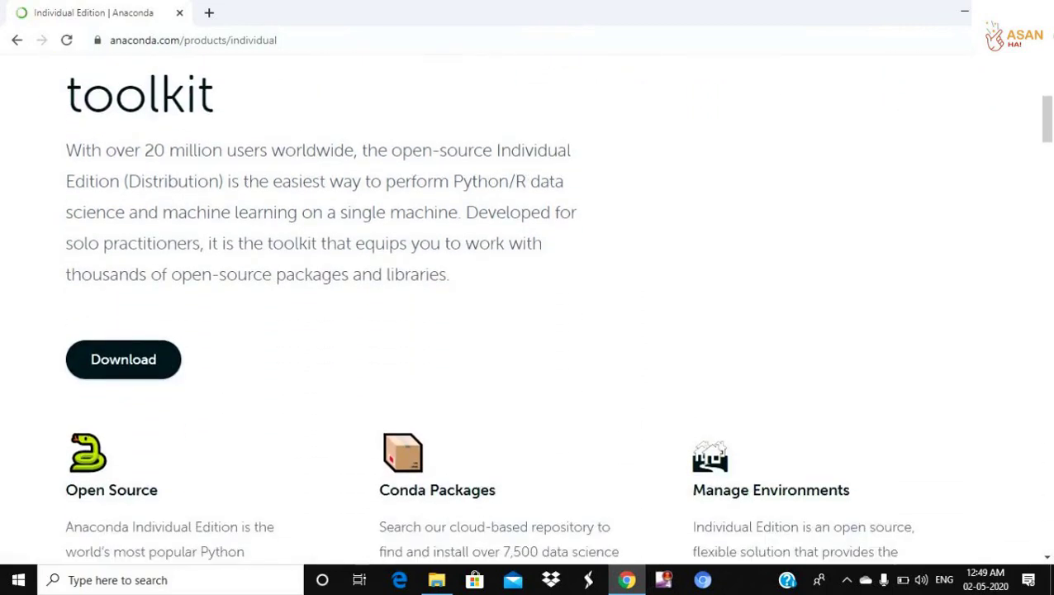
pyautogui.scroll(-10, 124, 360)
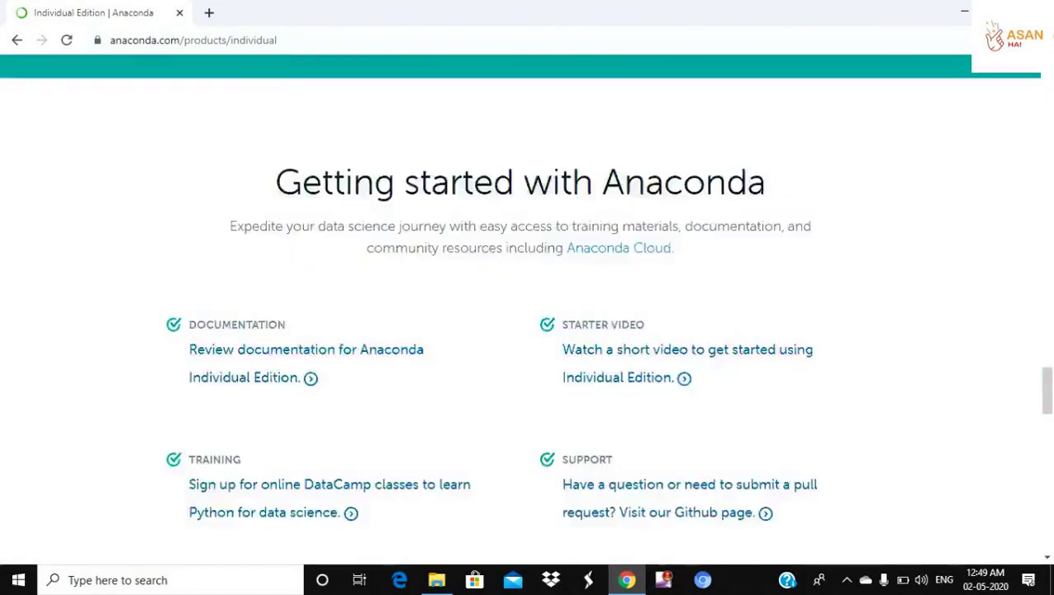
pyautogui.scroll(-5, 527, 314)
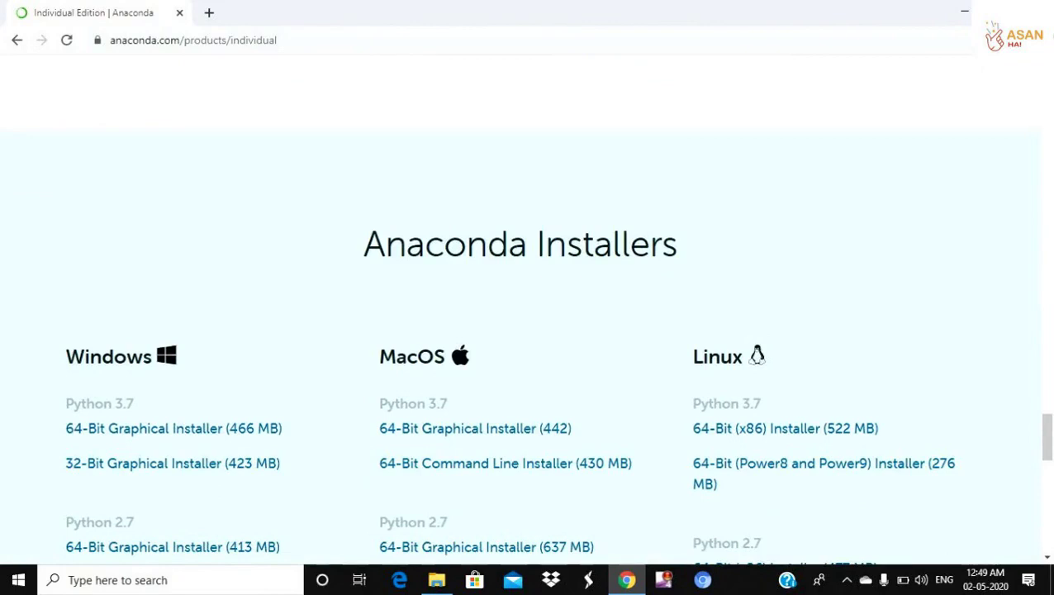
# Switch to the Documents folder in File Explorer and launch the Anaconda3-2020.02-Windows-x86_64 installer
pyautogui.moveTo(436, 580)
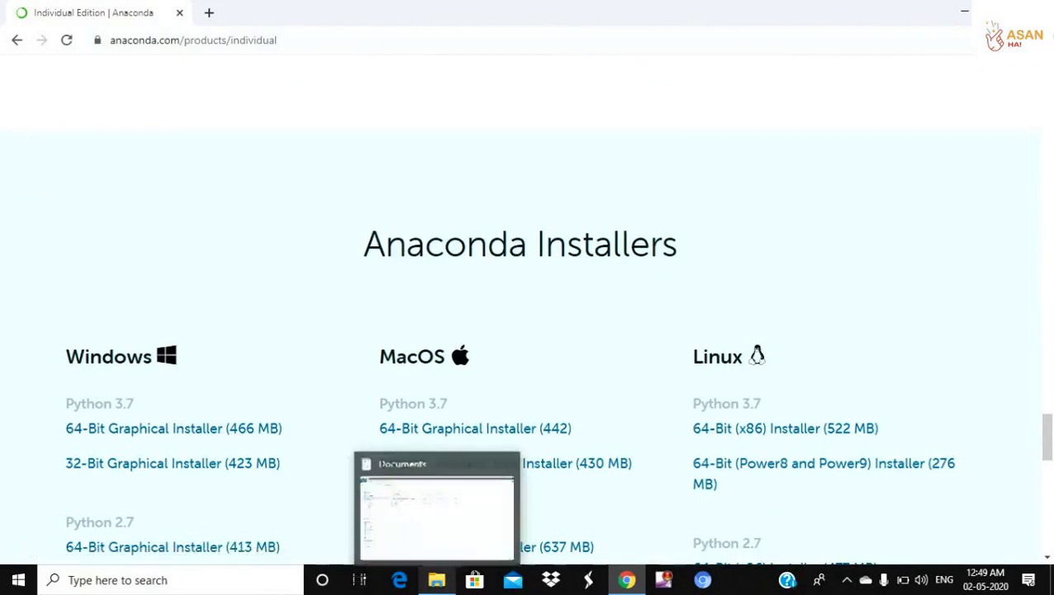
pyautogui.click(437, 512)
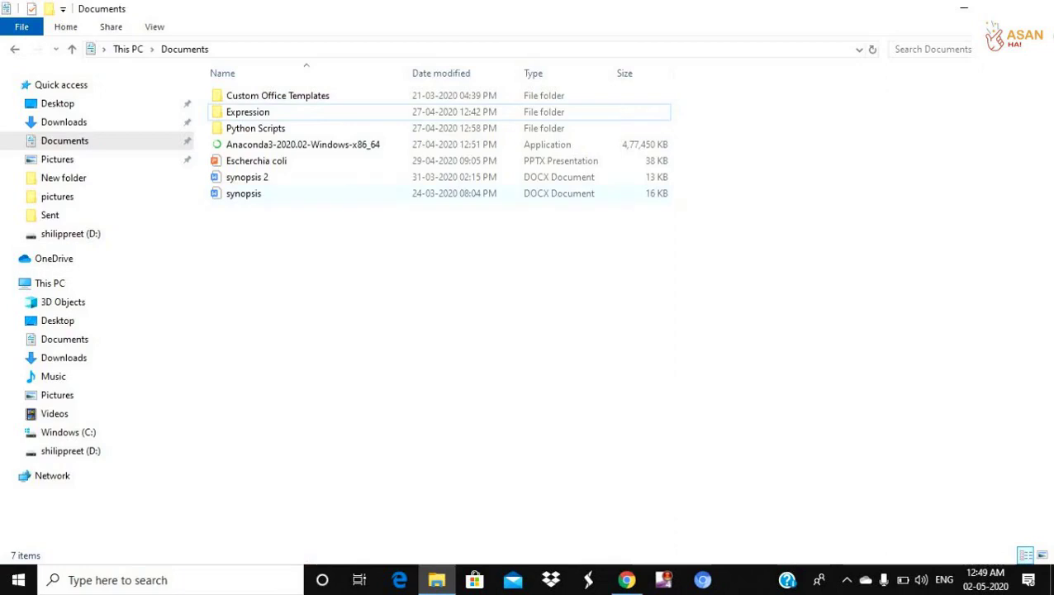
pyautogui.click(303, 145)
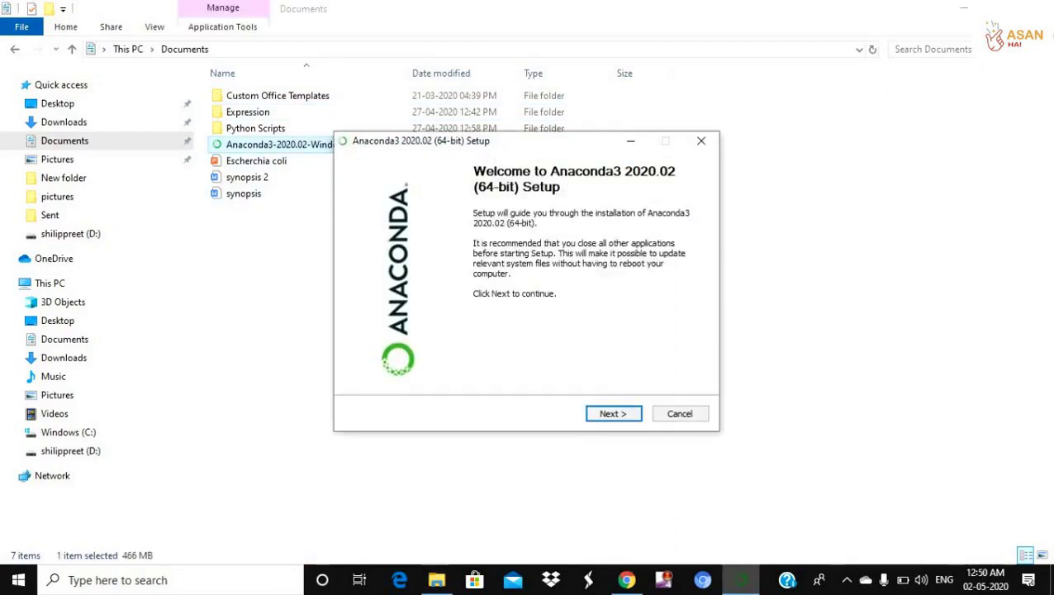
# Accept the license and install Anaconda3 for Just Me in the default folder, registered as the default Python 3.7
pyautogui.press('Return')
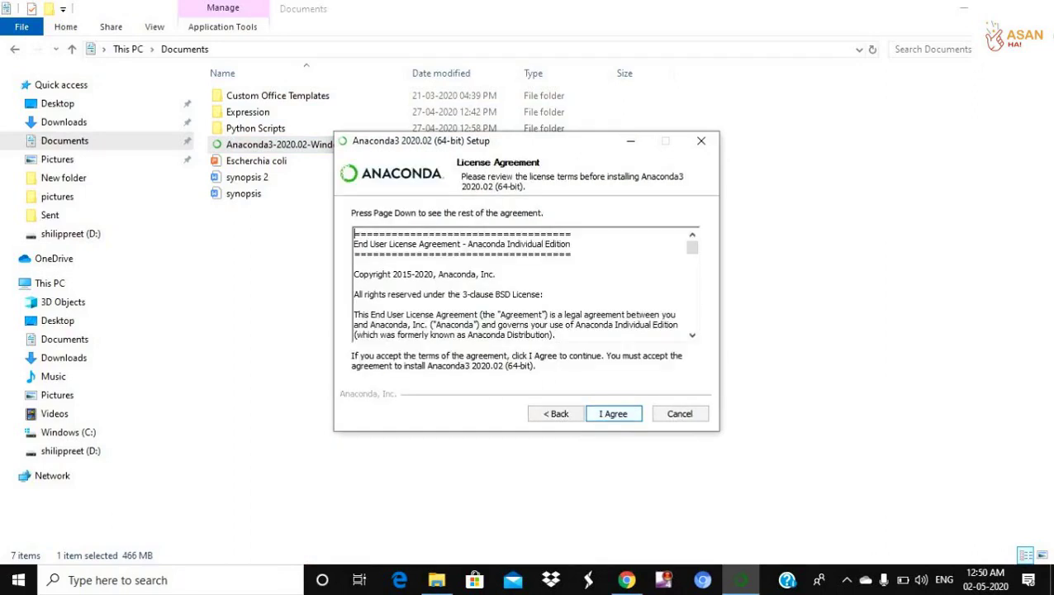
pyautogui.press('Return')
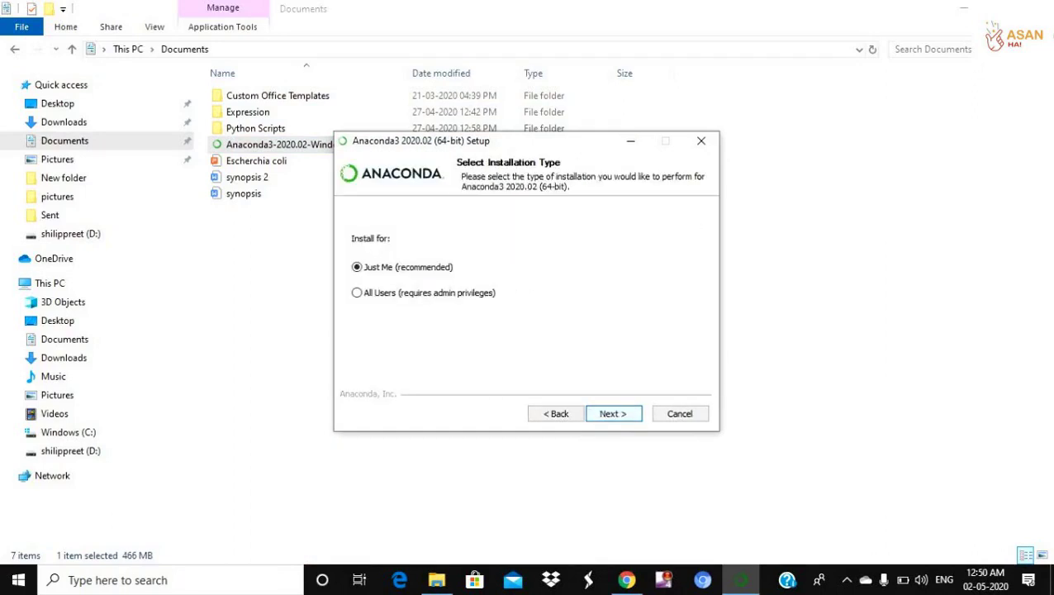
pyautogui.press('Return')
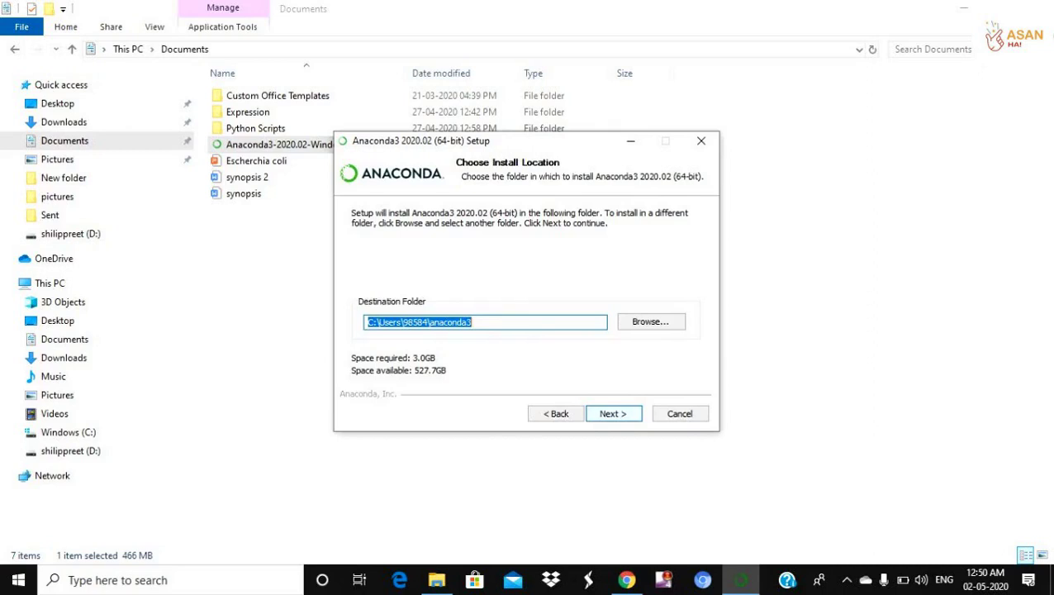
pyautogui.press('Return')
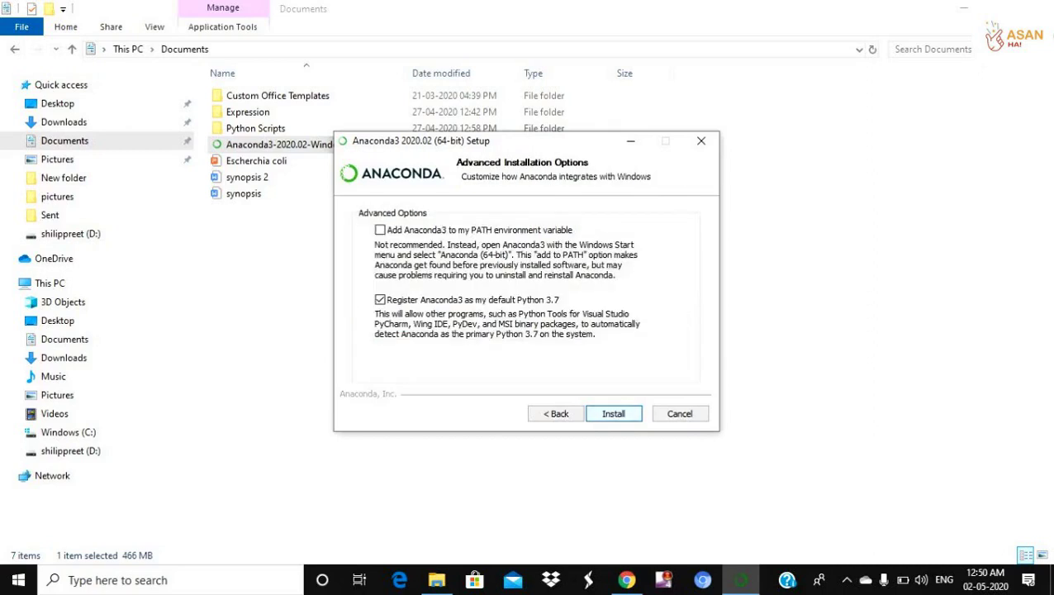
pyautogui.press('Return')
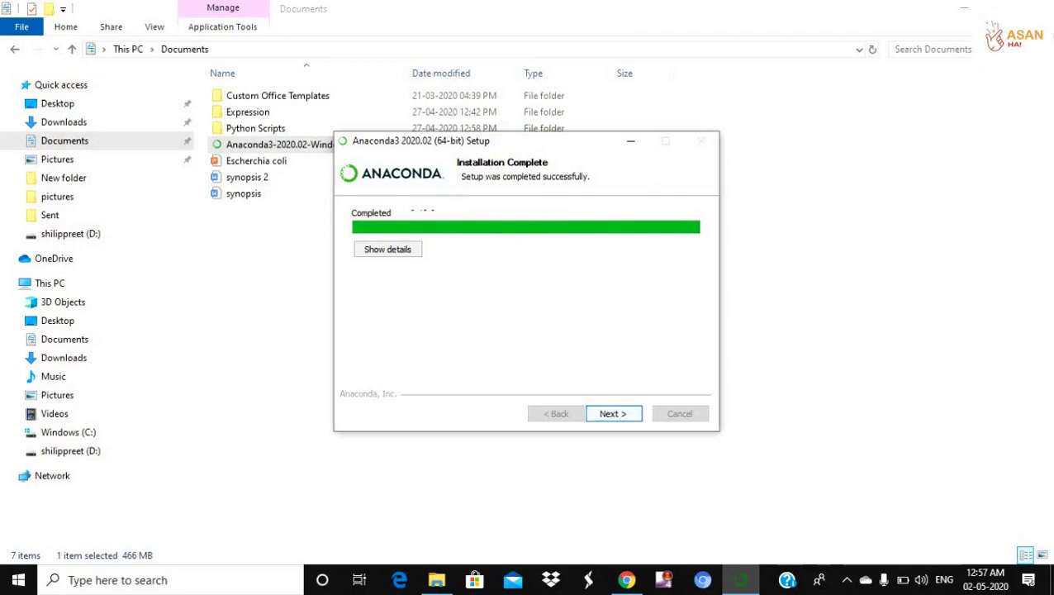
# Finish the Anaconda3 setup with both the tutorial and Learn More options kept, and minimize the browser window that opens
pyautogui.click(606, 413)
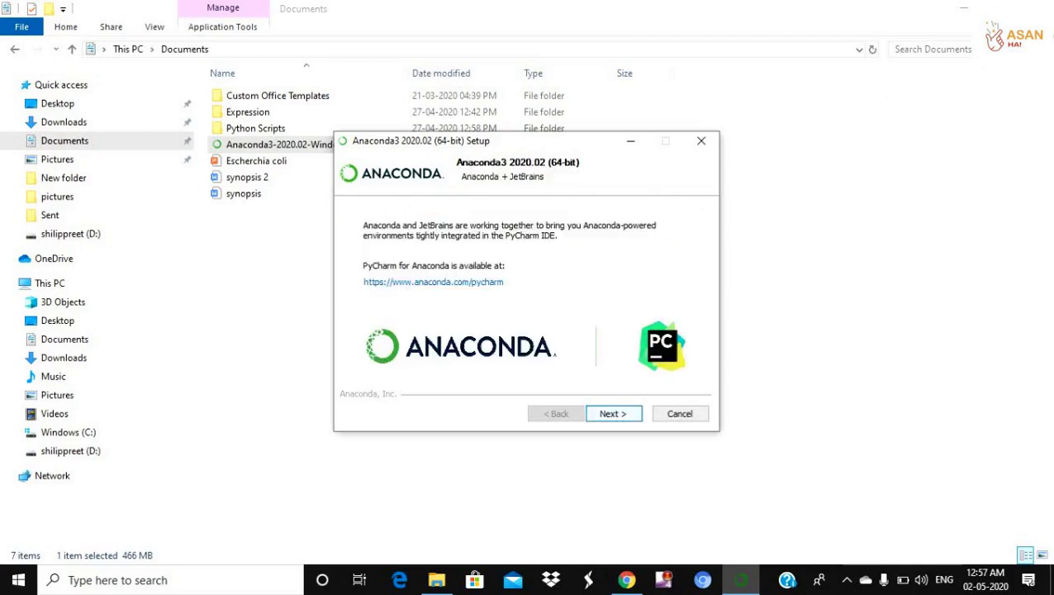
pyautogui.press('Return')
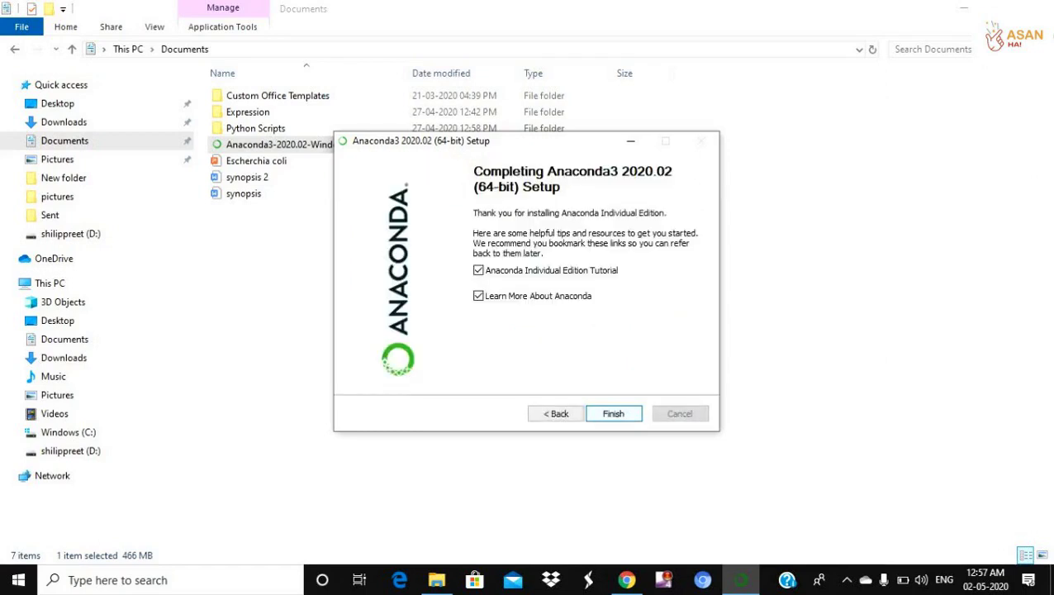
pyautogui.press('Return')
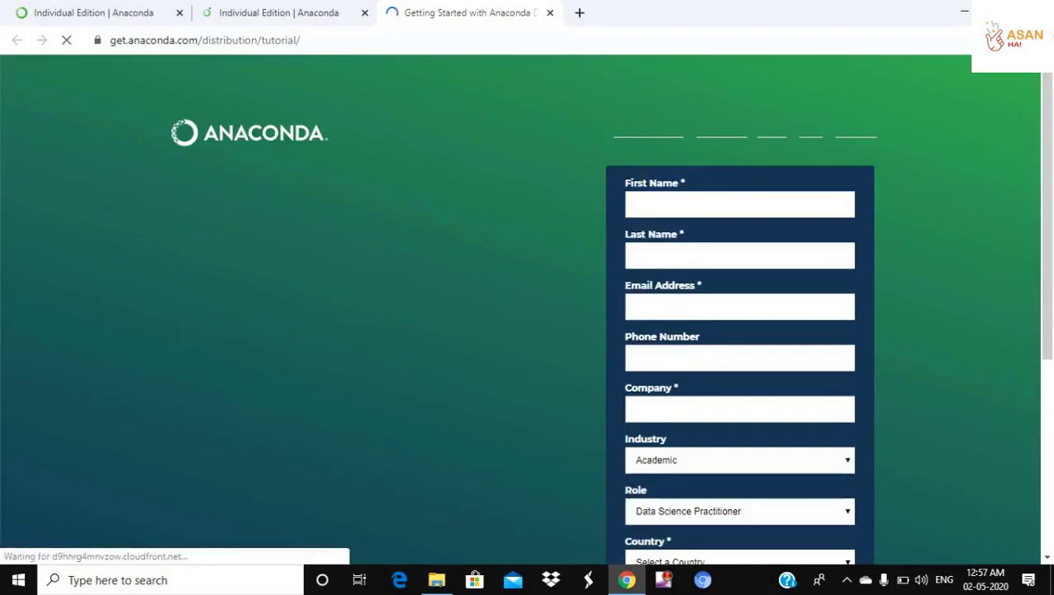
pyautogui.click(958, 11)
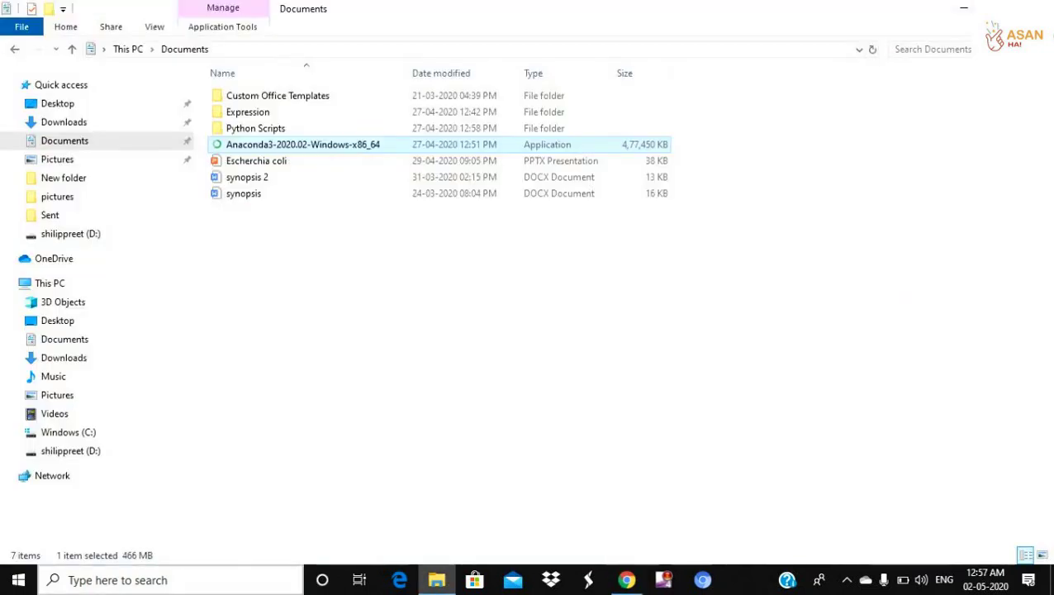
# Find Anaconda Navigator (anaconda3) through the Windows search, start it, and minimize the Documents window
pyautogui.press('super+s')
pyautogui.write('ana')
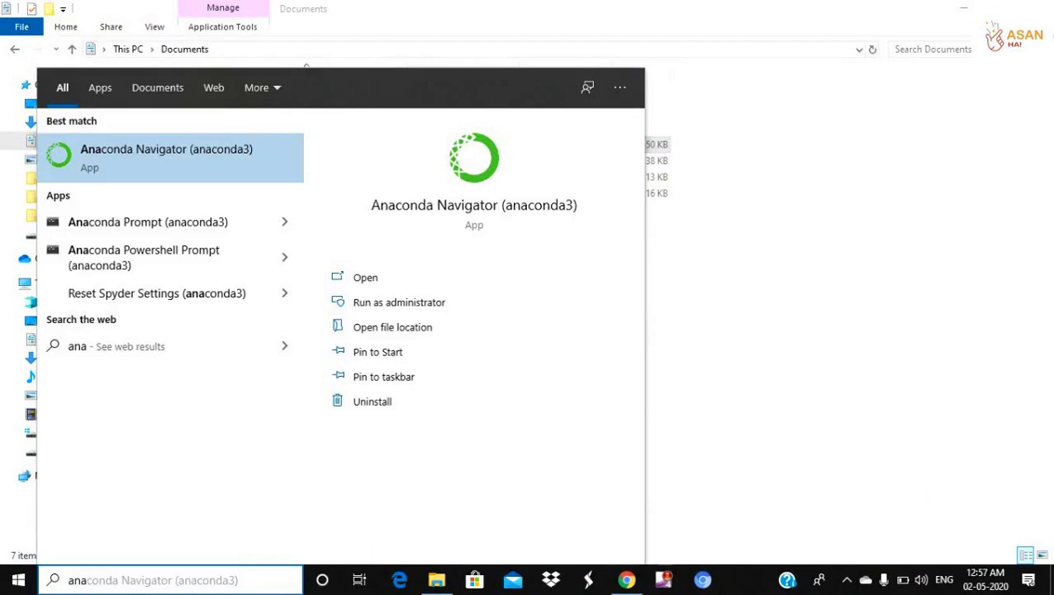
pyautogui.press('Return')
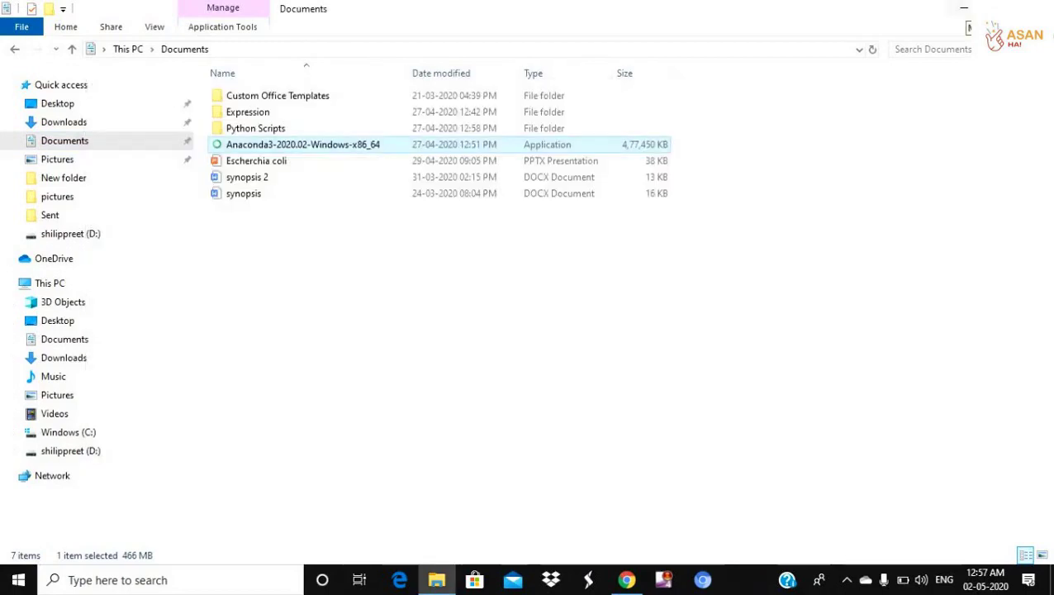
pyautogui.click(963, 8)
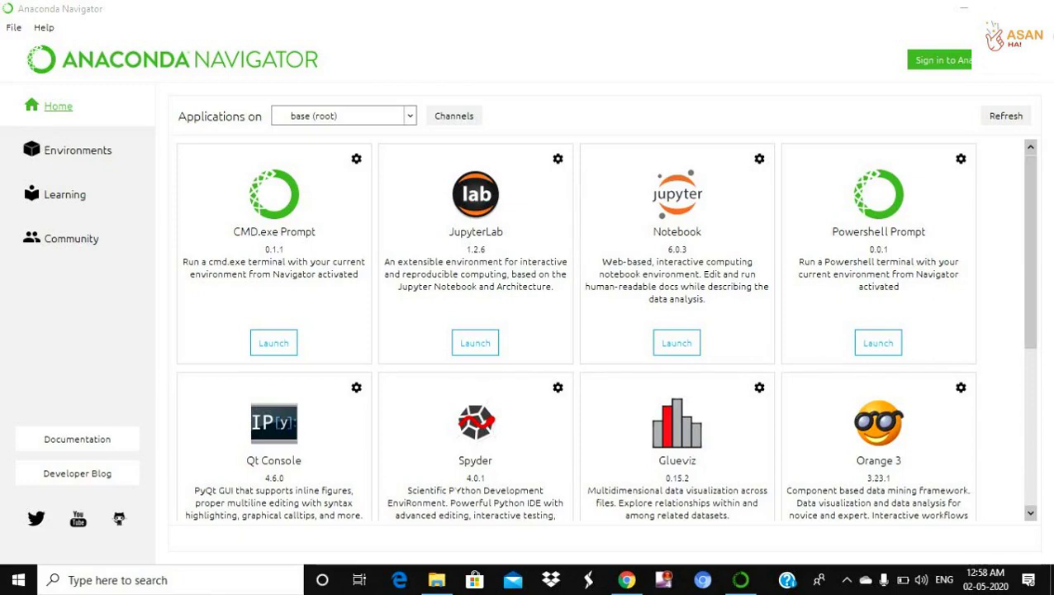
# Launch Jupyter Notebook from Anaconda Navigator and choose Chromium as the app to open it in
pyautogui.click(677, 343)
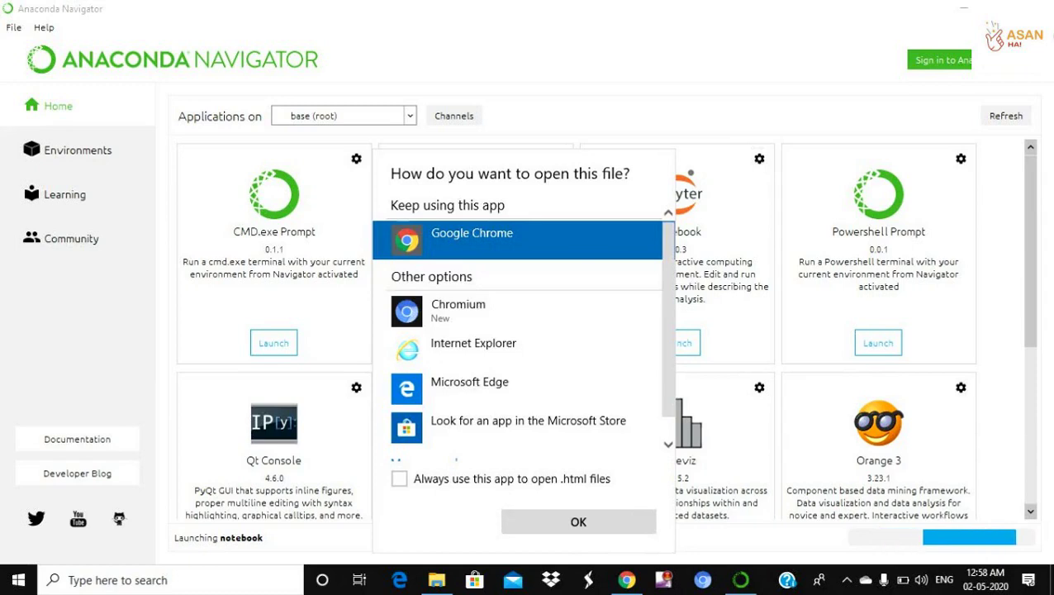
pyautogui.click(496, 310)
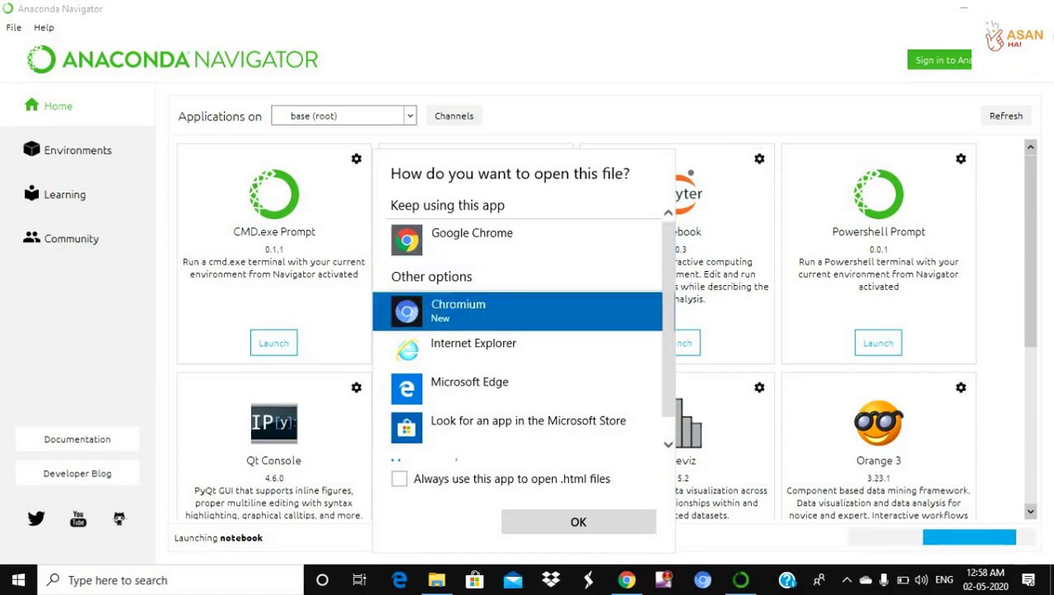
pyautogui.press('Return')
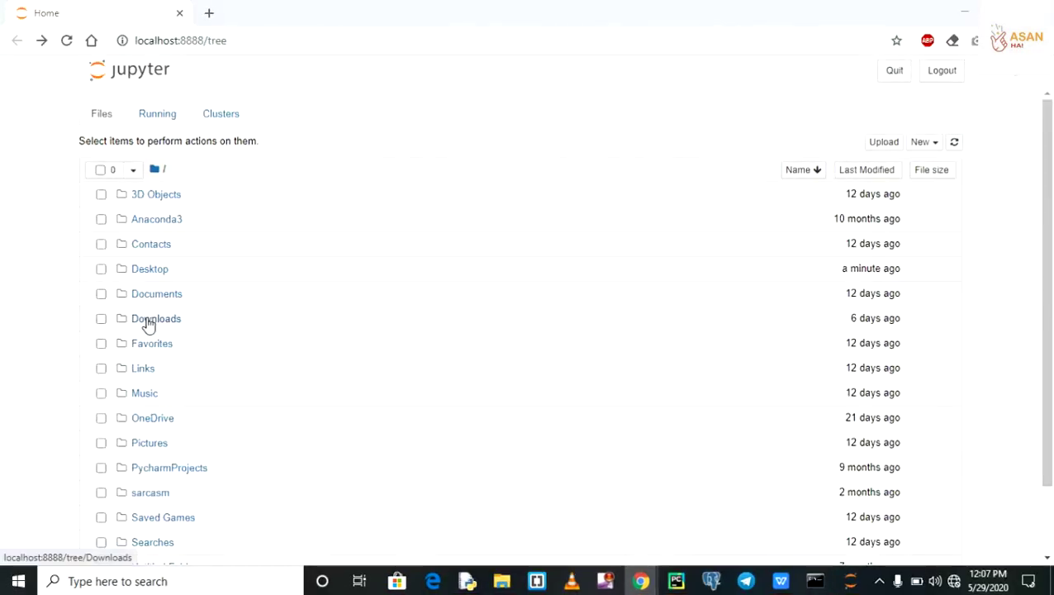
# Create a new Python 3 notebook inside the Desktop folder
pyautogui.click(148, 272)
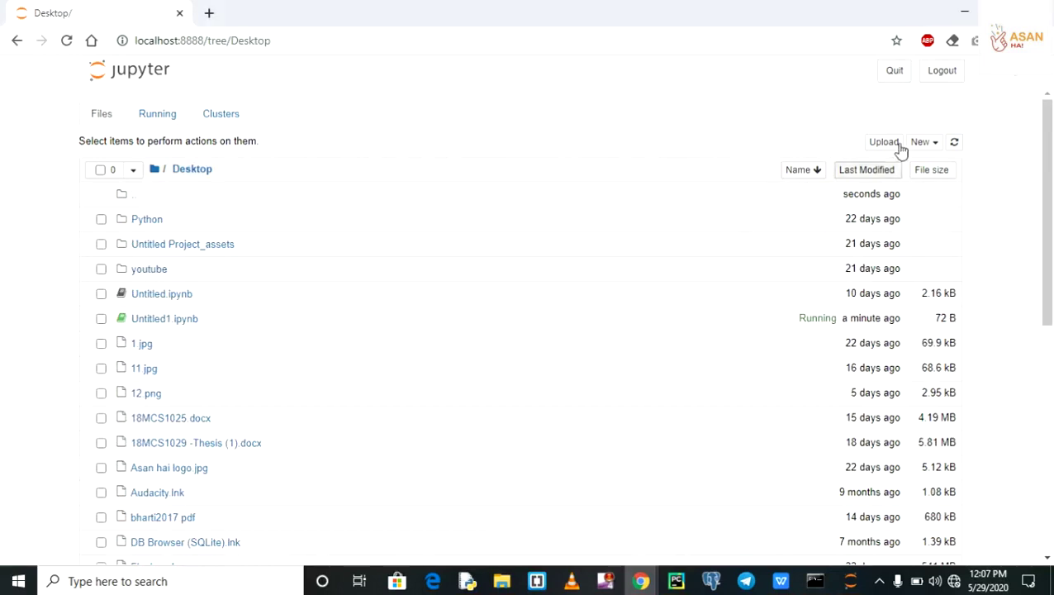
pyautogui.click(926, 142)
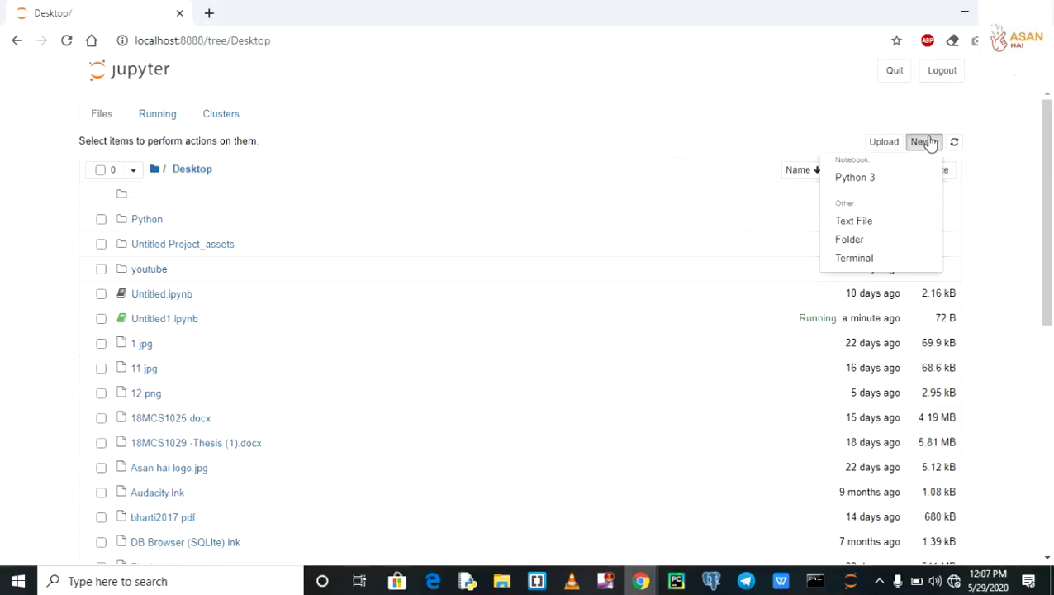
pyautogui.click(865, 181)
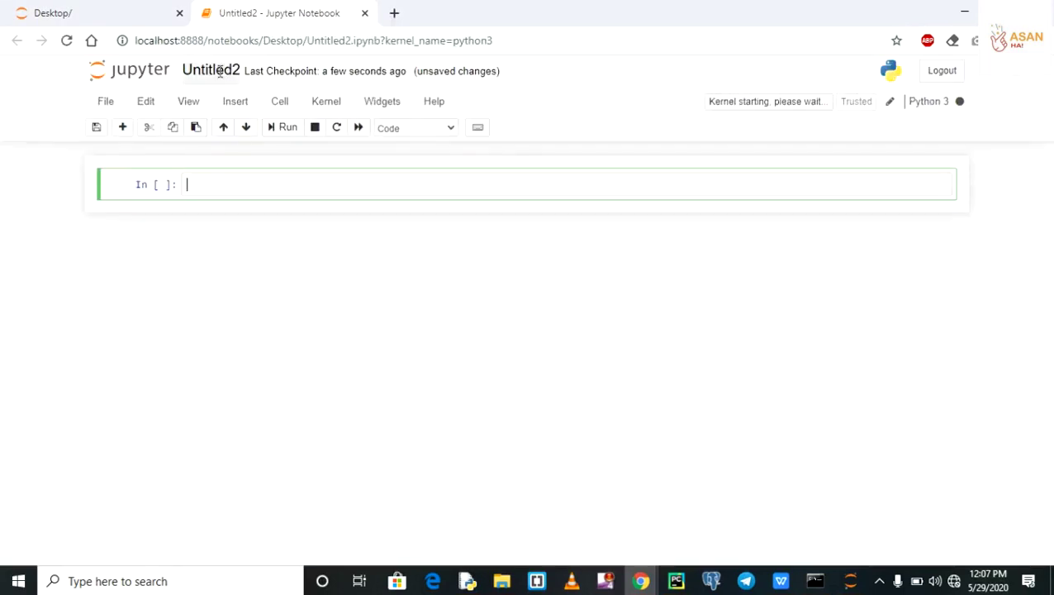
# Rename the new notebook as Asan Hai
pyautogui.click(213, 71)
pyautogui.press('BackSpace')
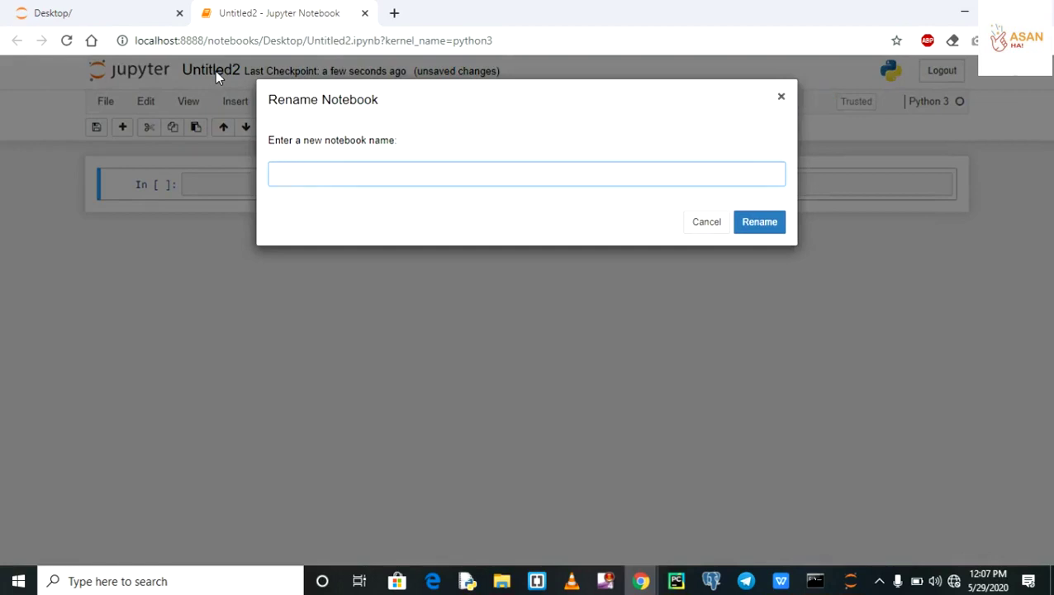
pyautogui.write('Asan Hai')
pyautogui.press('Return')
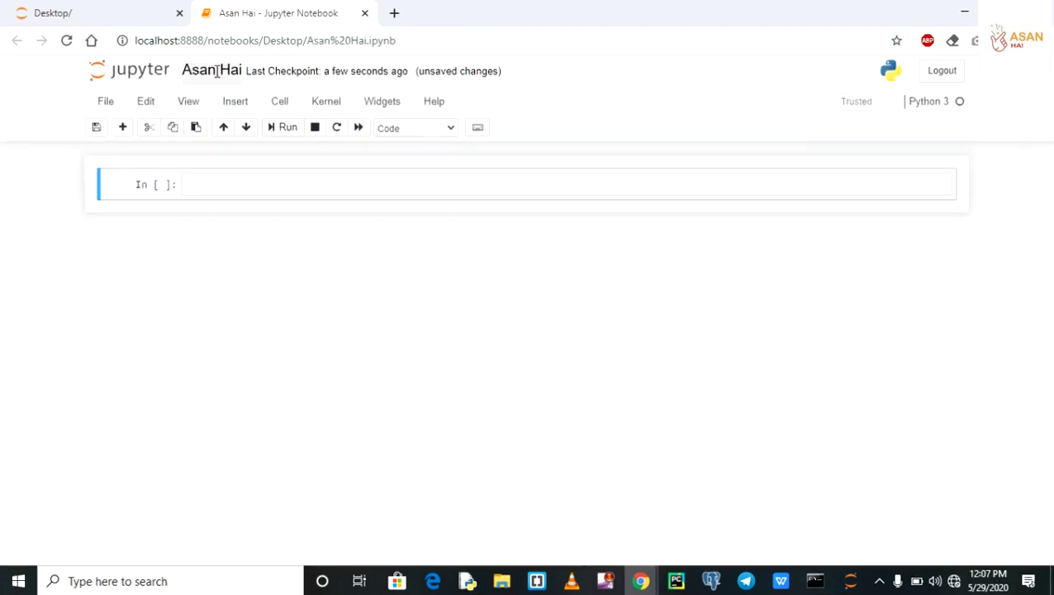
# Enter print('Asanhai ') in the first code cell and run it
pyautogui.click(223, 174)
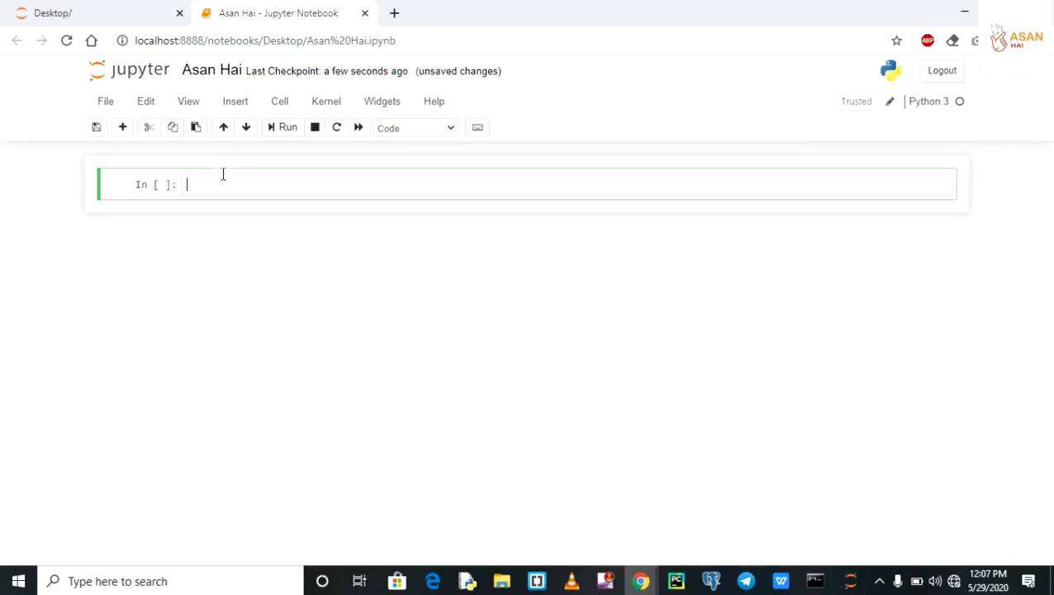
pyautogui.write('print')
pyautogui.write('()')
pyautogui.write("'Asan")
pyautogui.write('hai ')
pyautogui.write("'")
pyautogui.hotkey('ctrl', 'a')
pyautogui.click(285, 135)
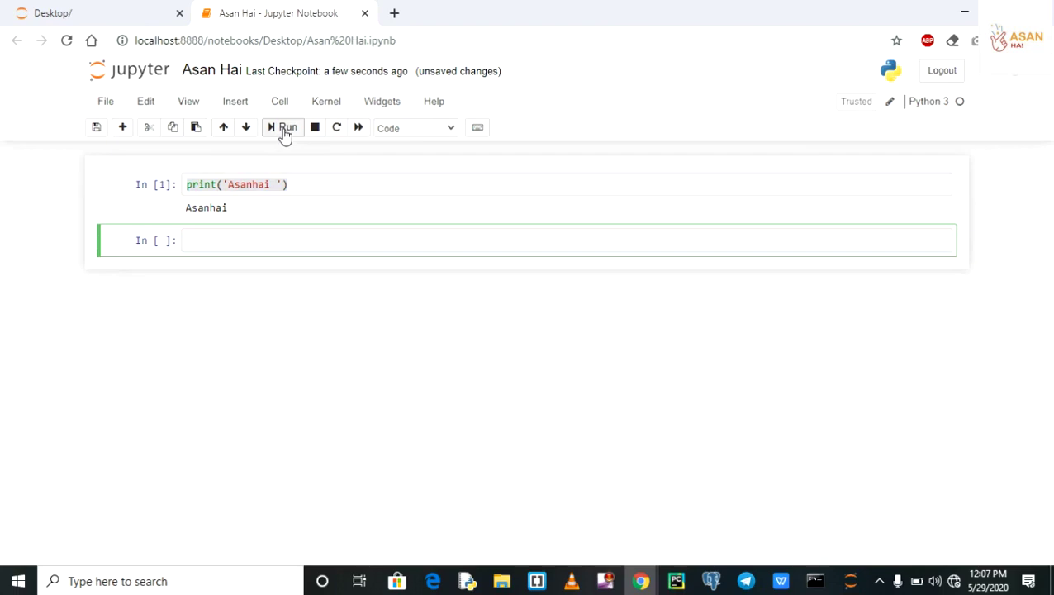